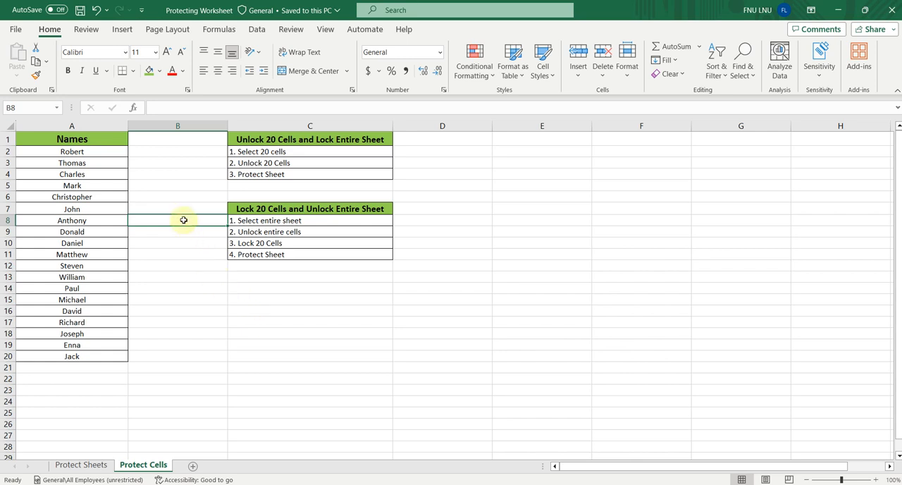
- Check the protection settings of blank cell B8 and close them without making changes
right_click(183, 220)
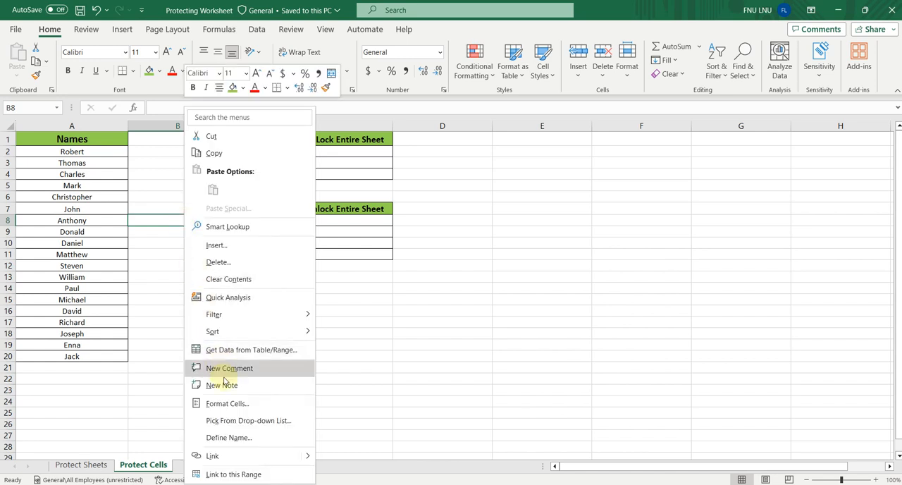
click(234, 408)
click(291, 216)
drag(298, 190, 496, 192)
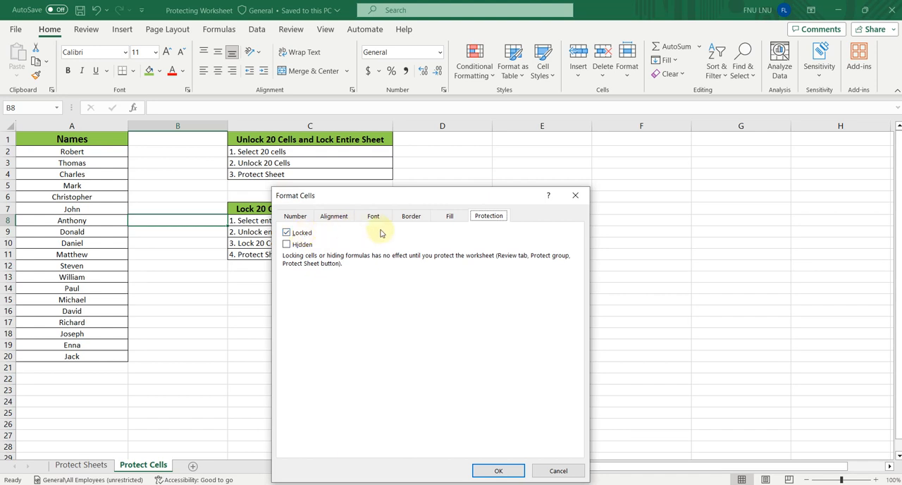
click(577, 194)
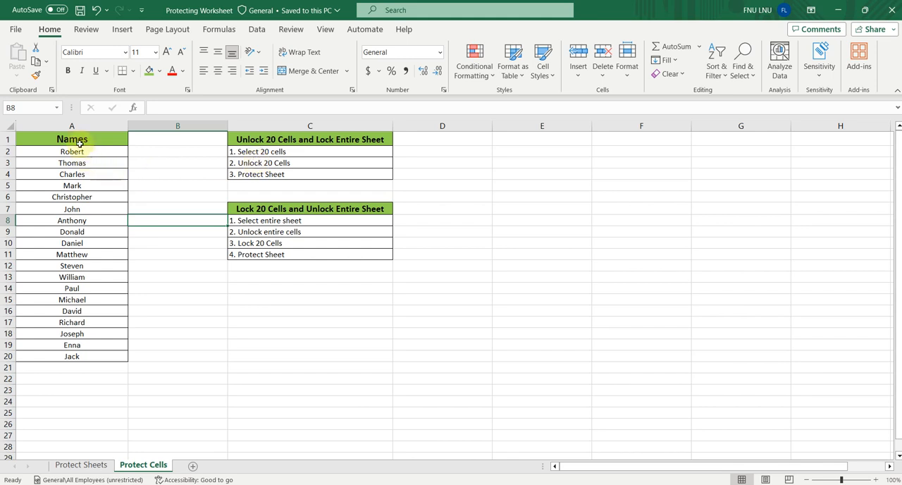
- Unlock the 20 cells A1:A20 by turning off their Locked protection attribute
drag(74, 139, 74, 355)
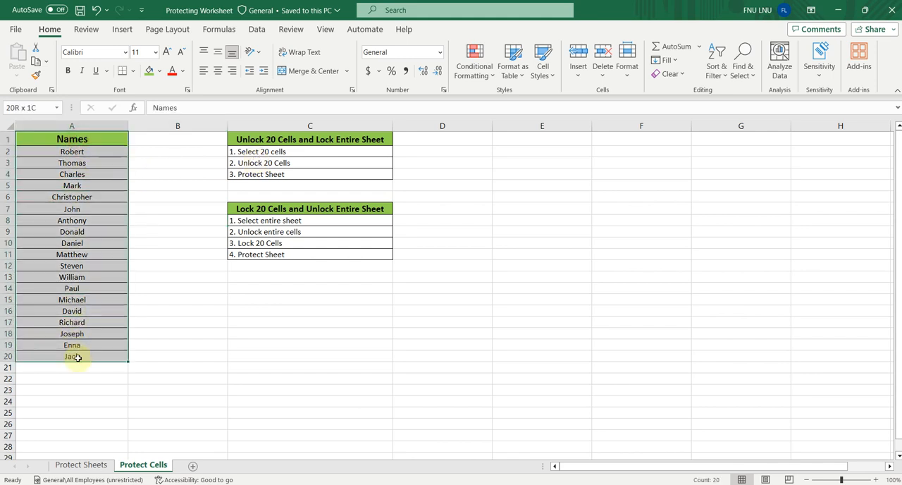
right_click(74, 244)
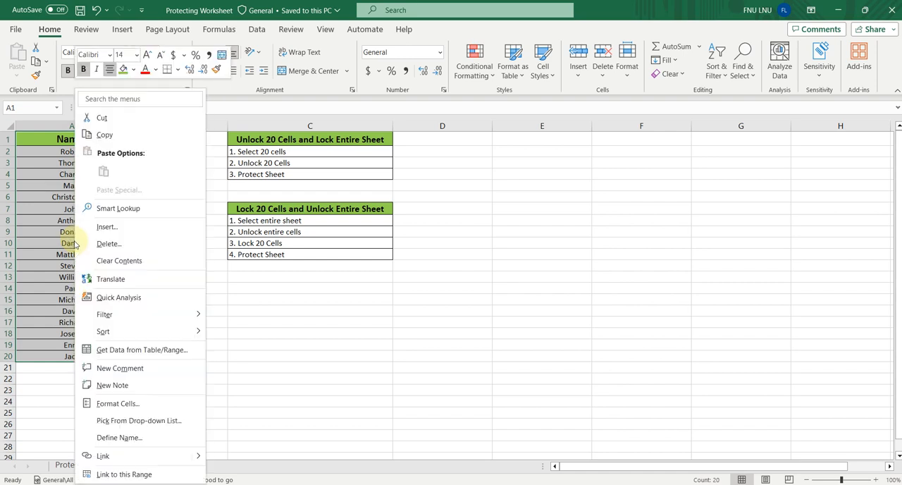
click(118, 403)
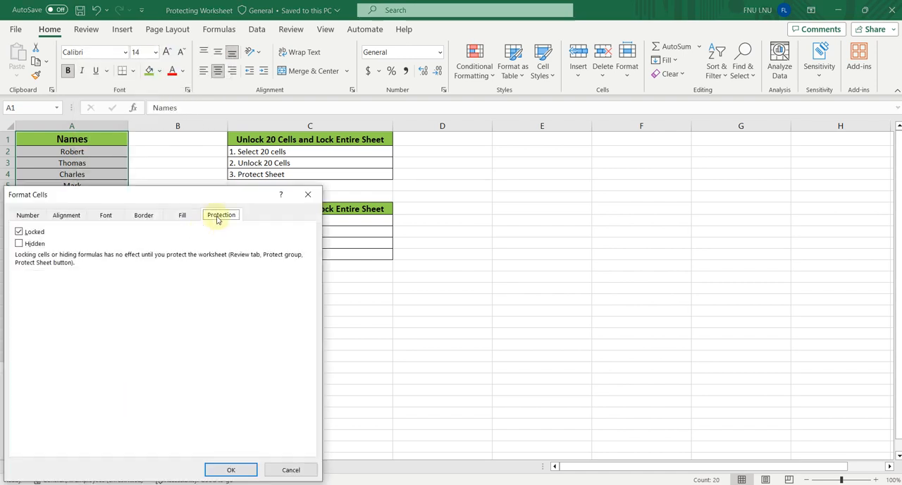
click(20, 232)
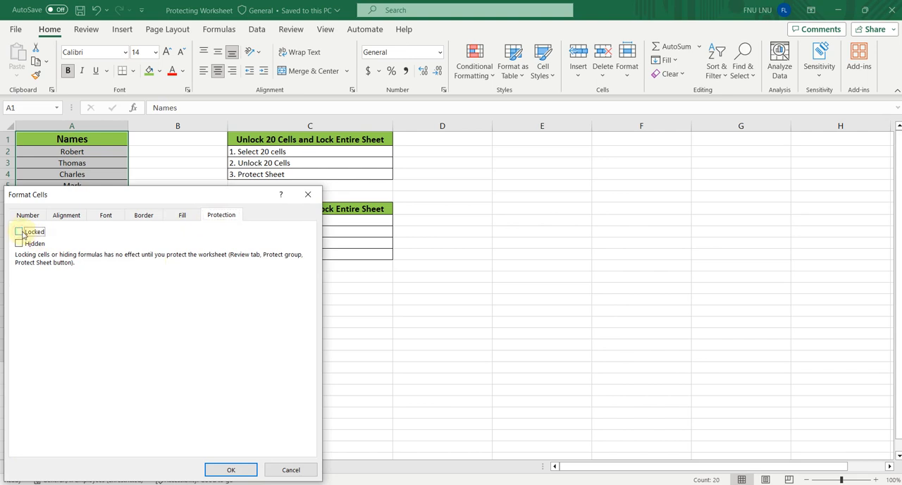
click(232, 471)
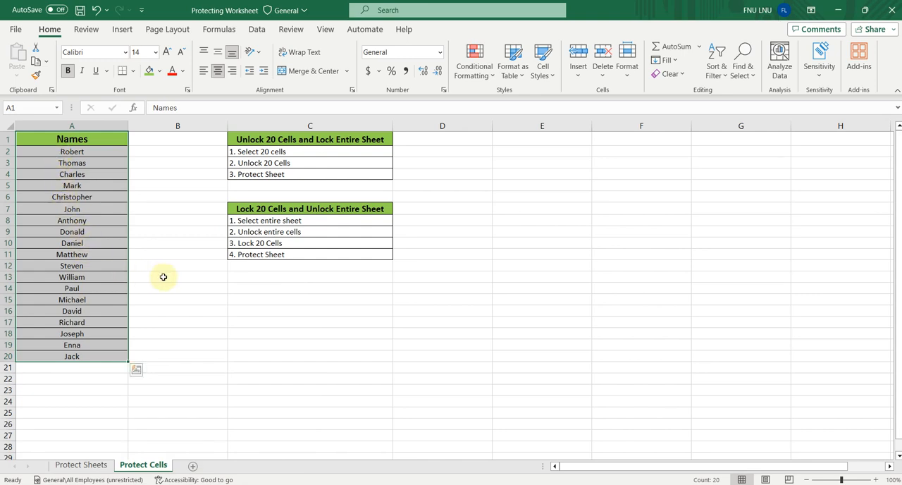
- Protect the Protect Cells sheet with a password, keeping the default permissions, and re-enter the password to confirm
right_click(149, 468)
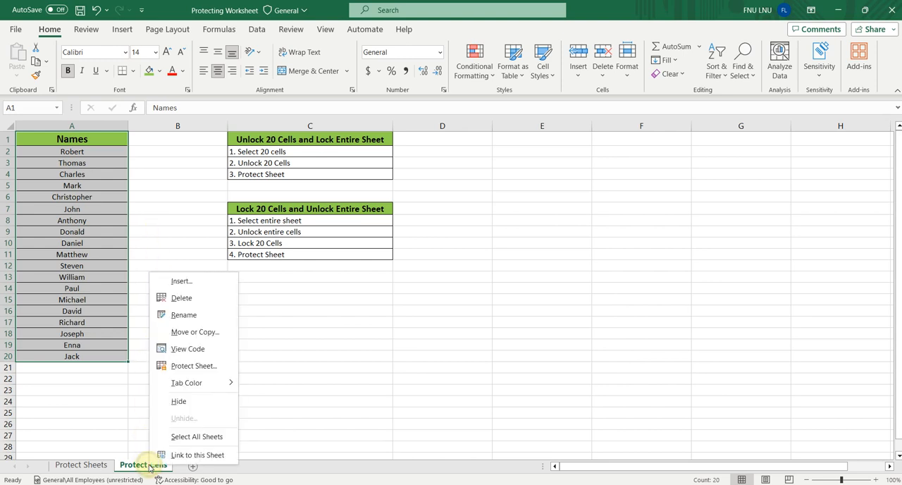
click(183, 368)
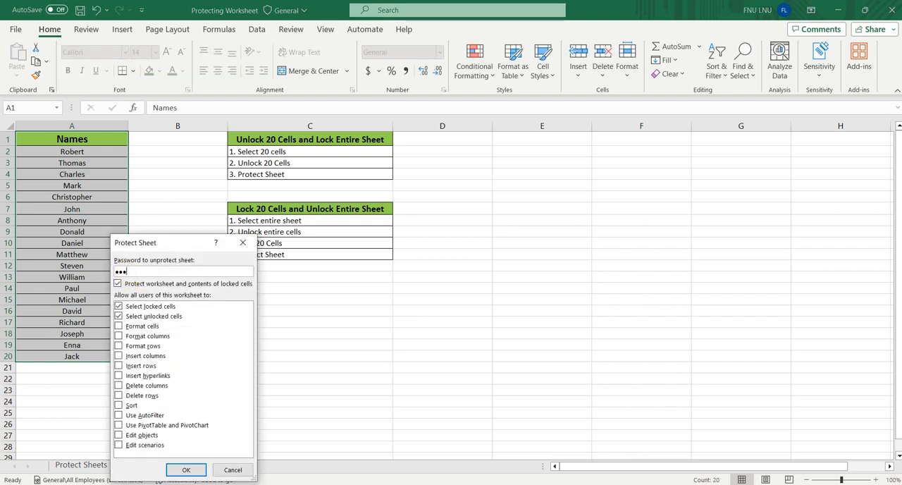
click(186, 469)
text(1)
click(204, 417)
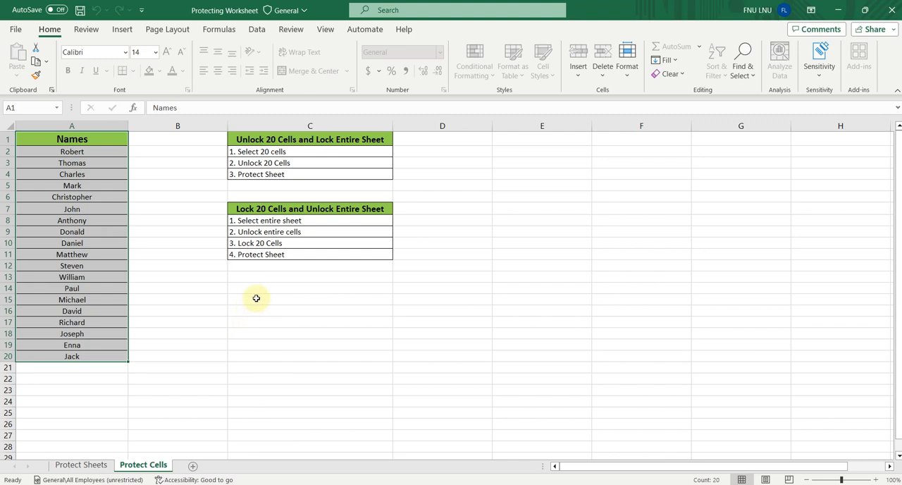
- Test the sheet protection by trying to edit the blank cells B15 and D8
double_click(206, 301)
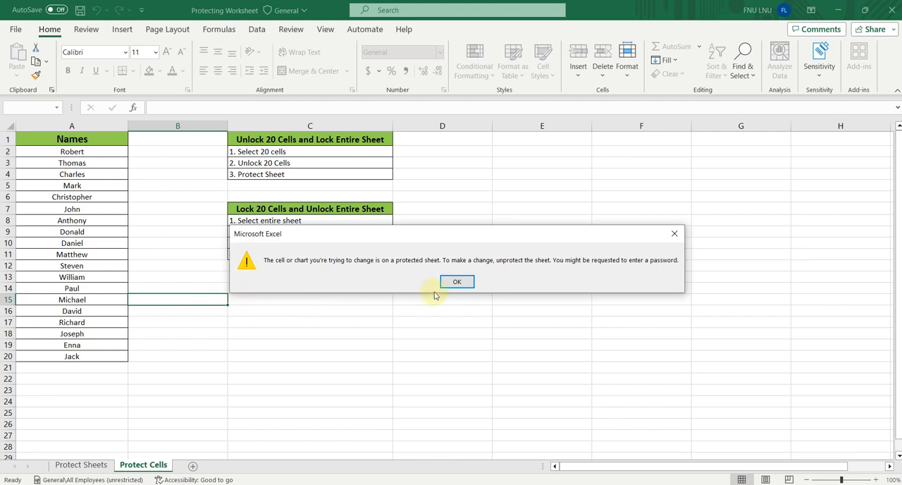
click(457, 282)
click(439, 224)
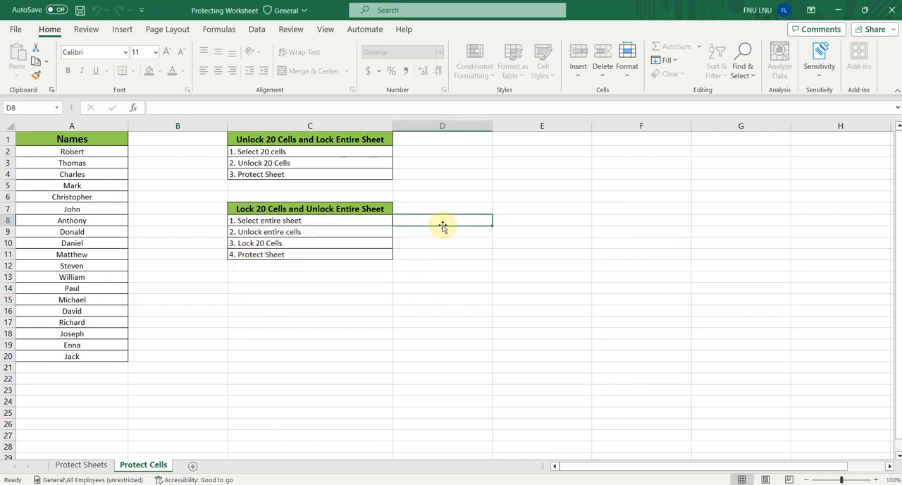
double_click(469, 220)
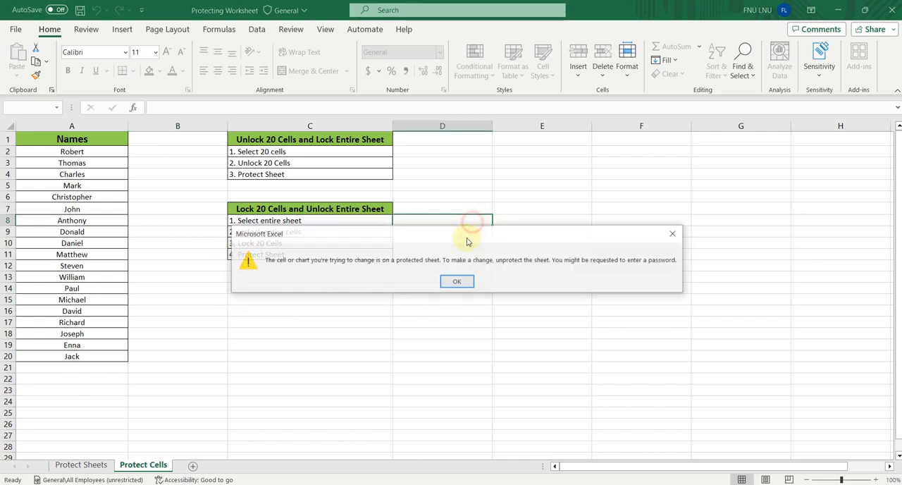
click(458, 281)
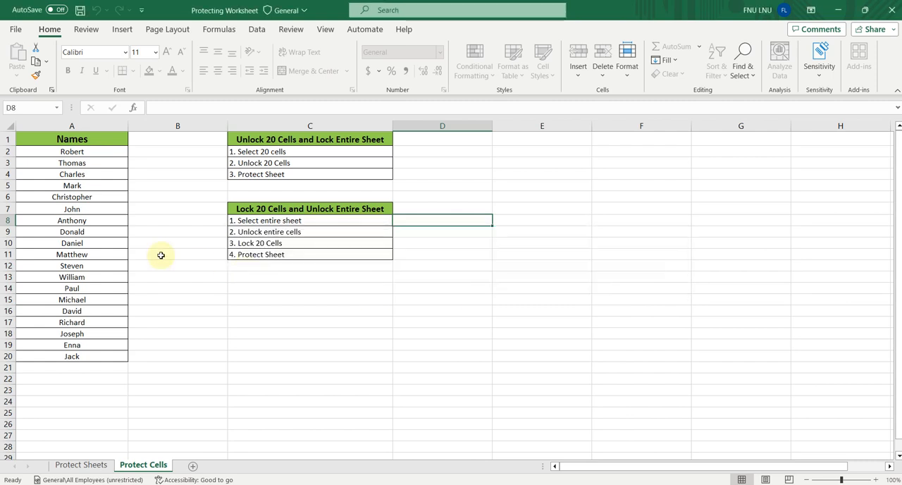
- Test that cell A6 is editable by adding "kdvkdf" to its text and deleting those characters again
click(82, 199)
double_click(86, 199)
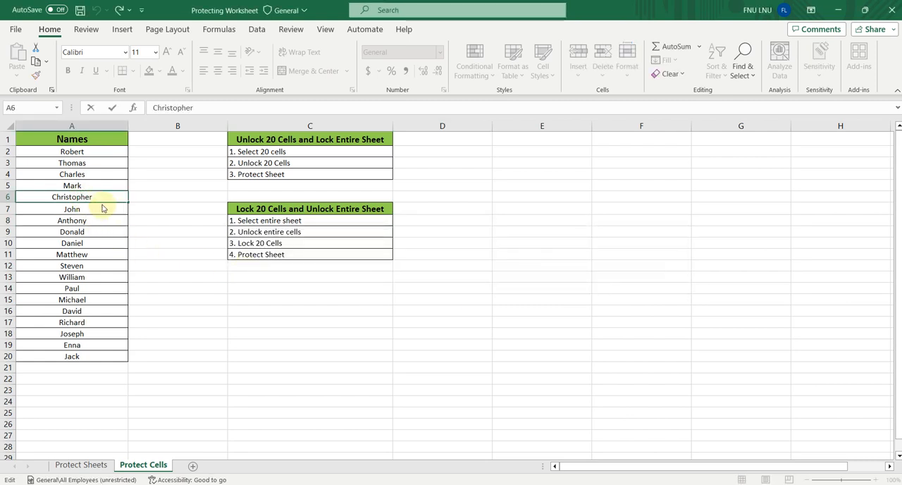
text(kdvkdf)
key(BackSpace)
key(BackSpace)
key(BackSpace)
key(BackSpace)
key(BackSpace)
key(BackSpace)
key(BackSpace)
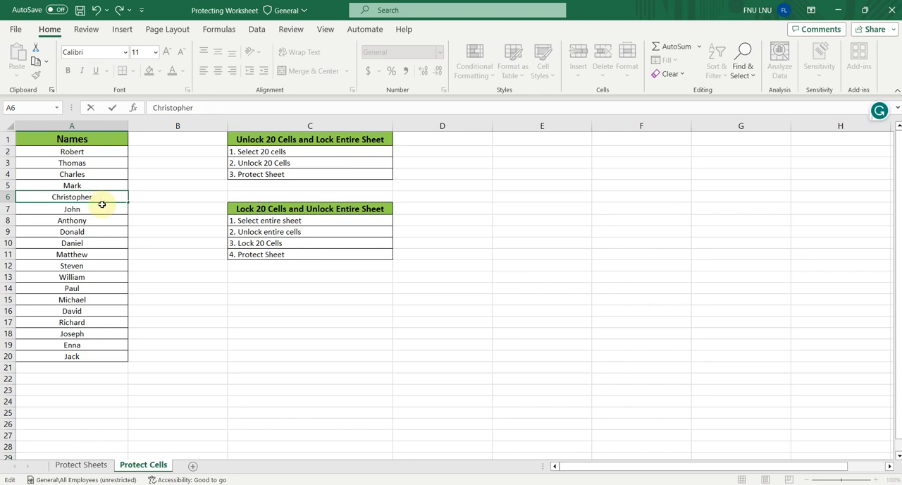
- Unprotect the Protect Cells sheet with its password and test editing in blank cell B14 without entering anything
click(143, 465)
right_click(142, 465)
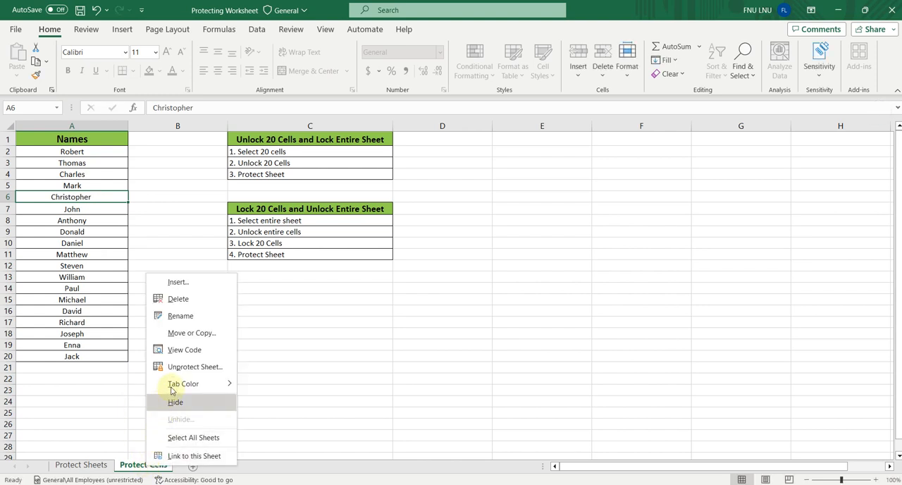
click(179, 366)
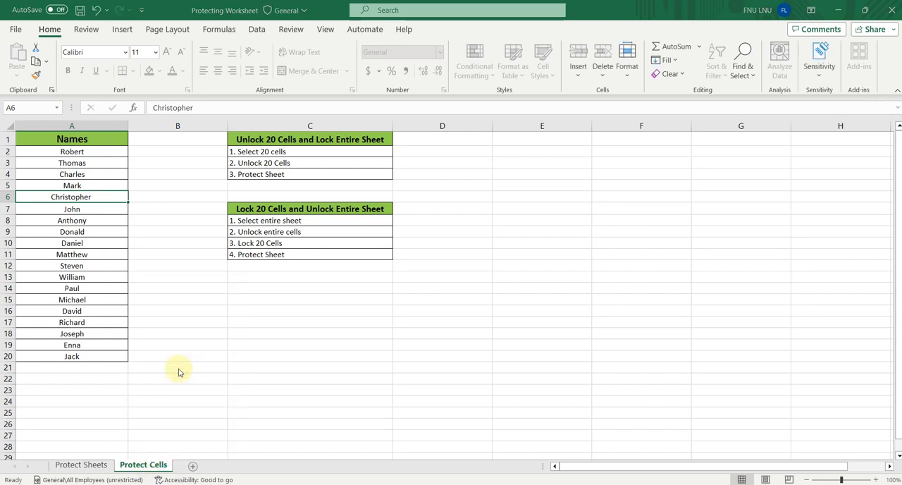
text(1)
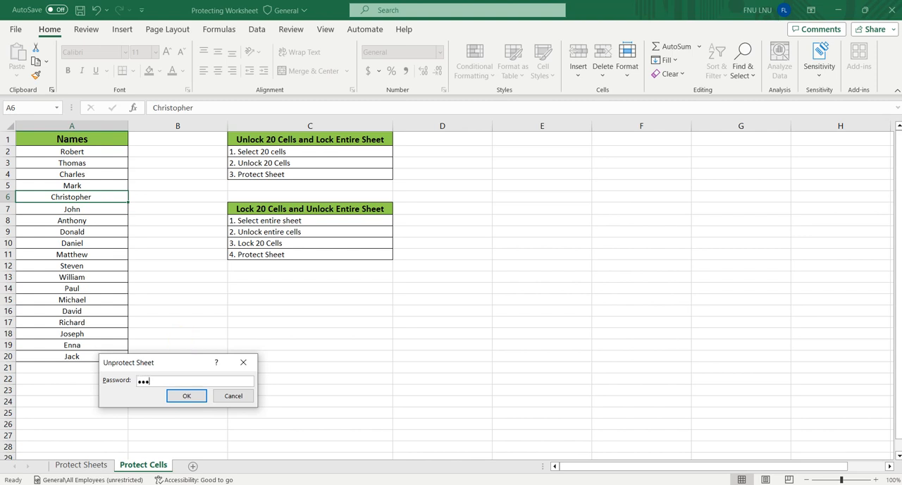
text(23)
key(Return)
click(193, 290)
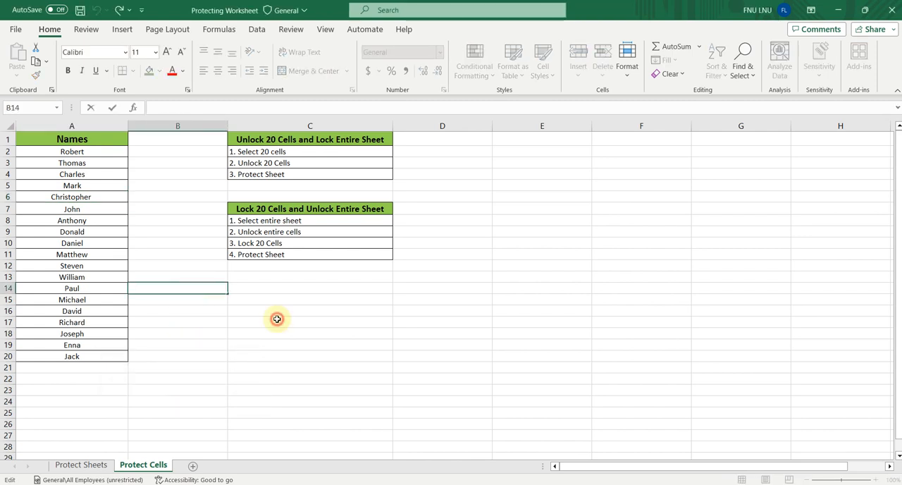
click(282, 265)
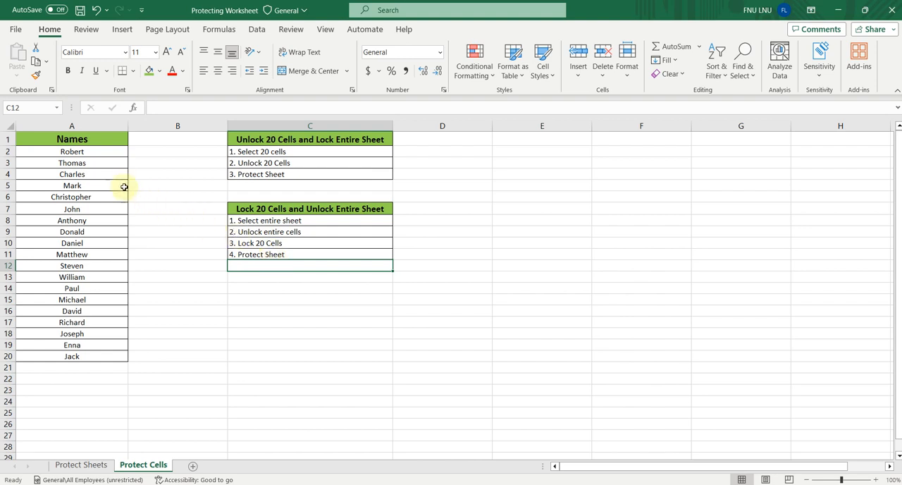
- Select the entire sheet and unlock all its cells by clearing the Locked protection attribute
click(9, 127)
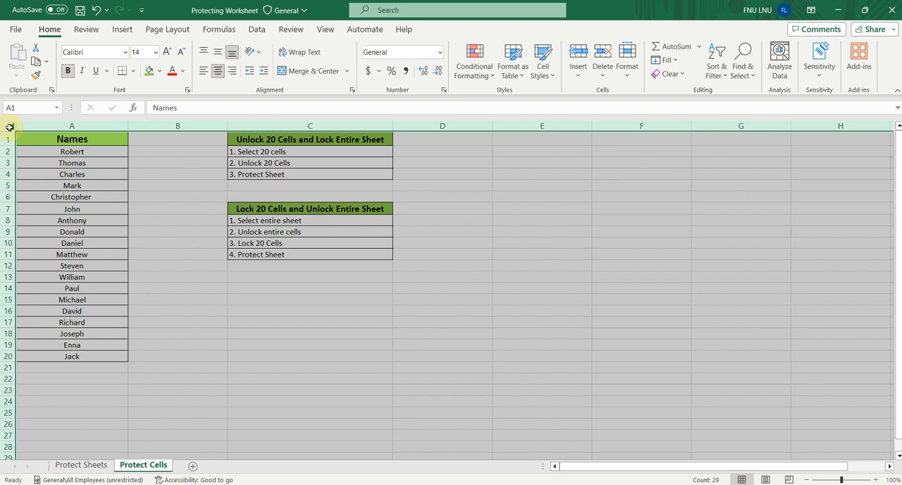
key(ctrl+1)
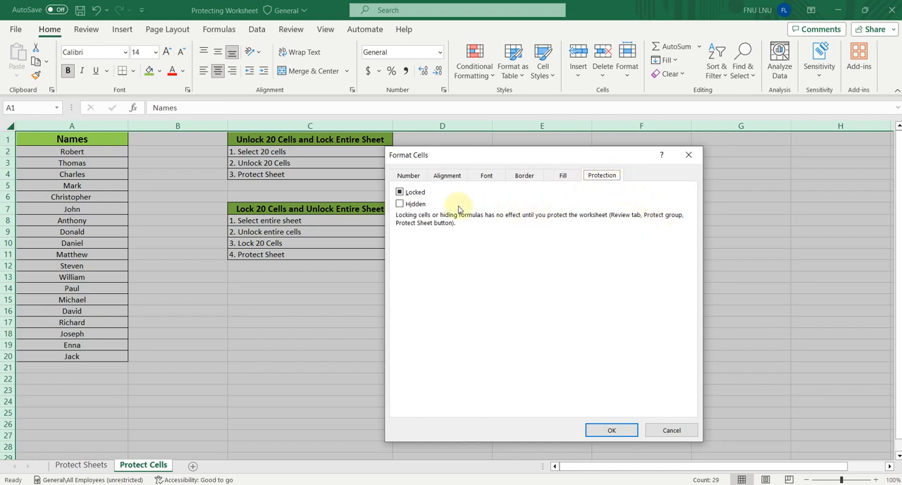
click(400, 192)
click(400, 193)
click(613, 429)
click(326, 320)
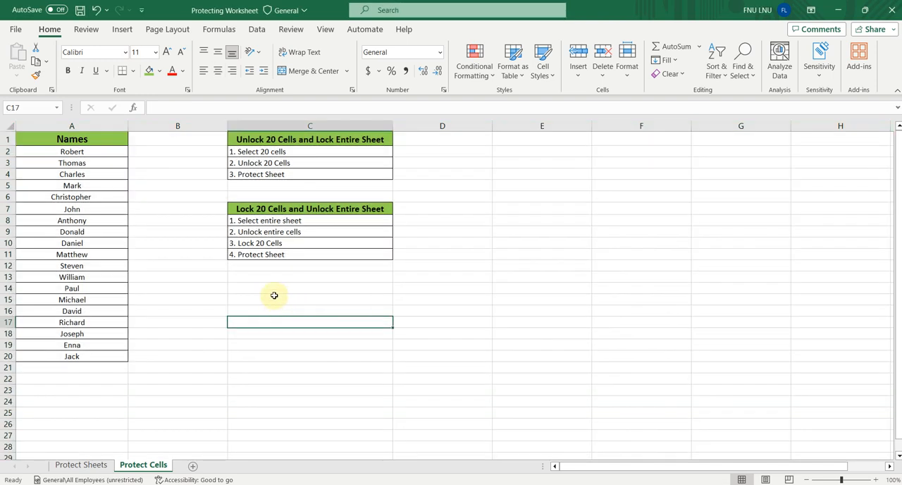
- Lock only the 20 cells A1:A20 by turning on their Locked protection attribute
click(55, 139)
drag(56, 162, 55, 352)
key(ctrl+1)
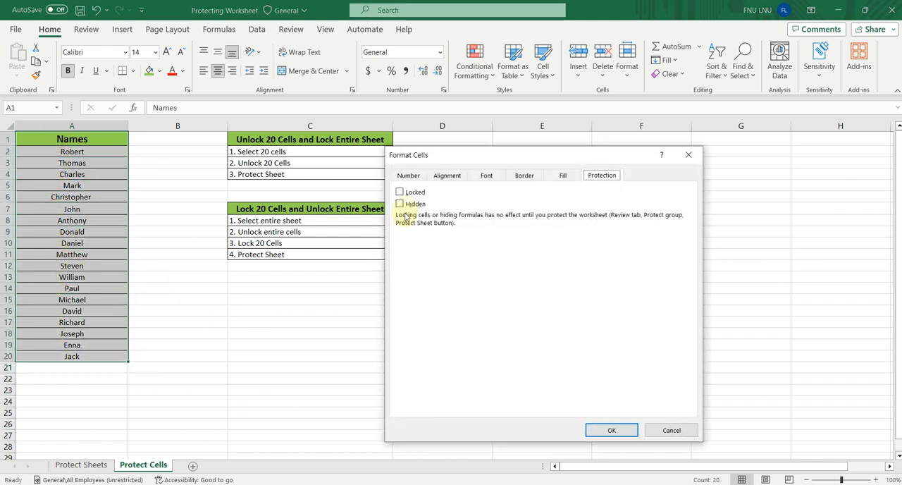
click(401, 192)
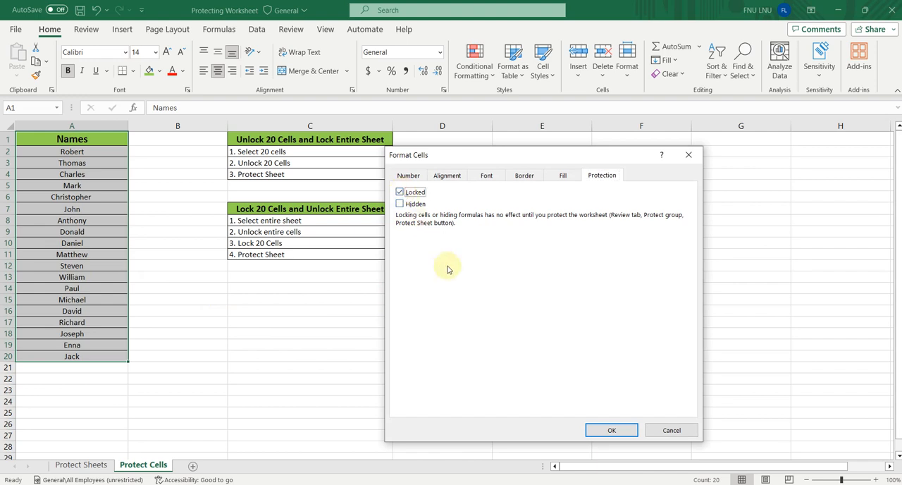
click(613, 430)
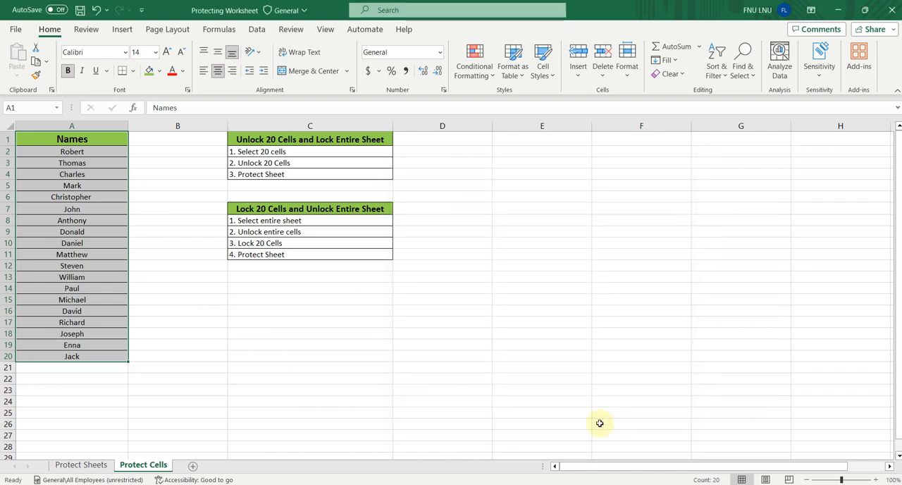
- Protect the Protect Cells sheet again with a password and default permissions, re-entering the password to confirm
right_click(143, 466)
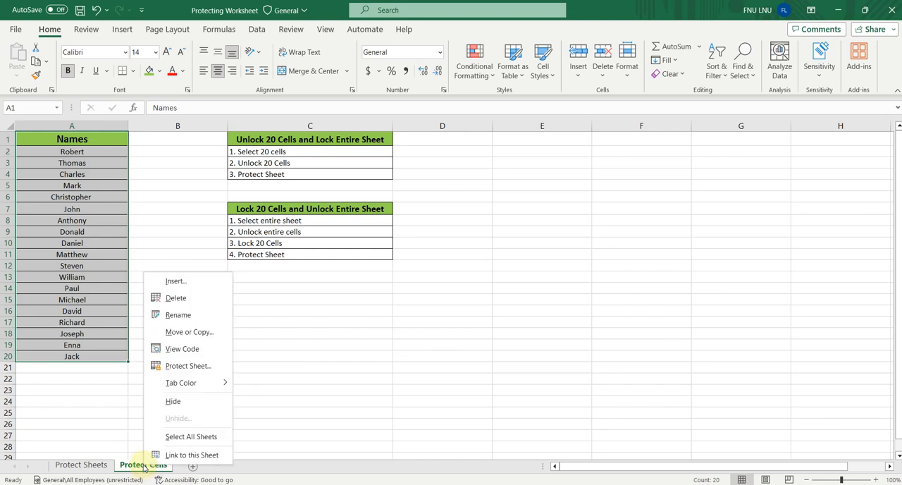
click(169, 365)
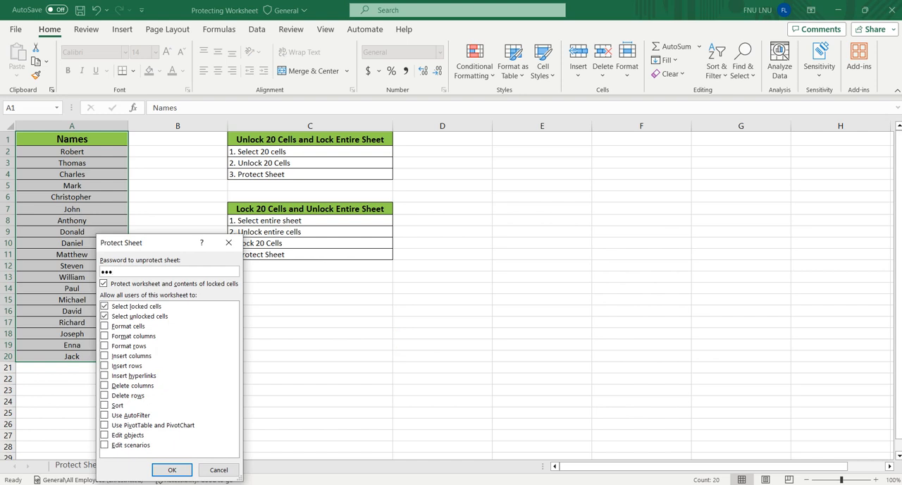
click(181, 469)
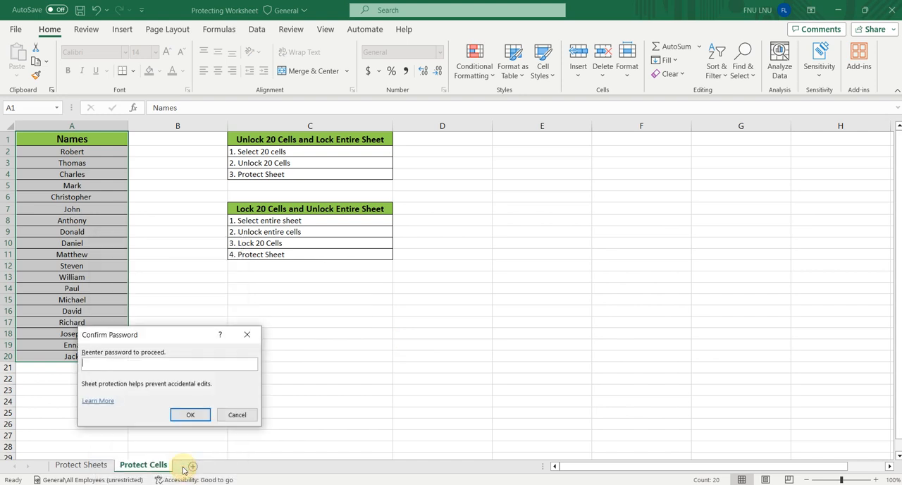
text(123)
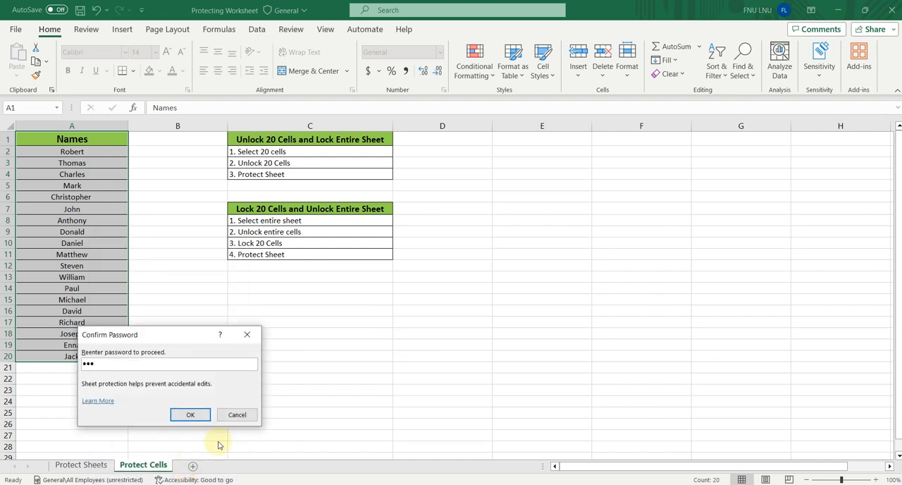
click(196, 417)
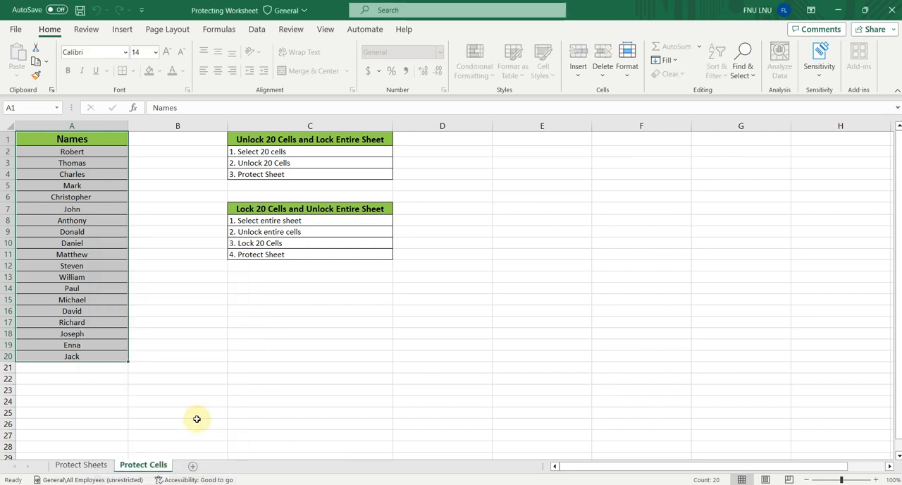
- Test the locked range by trying to edit cells A6 and A9 in the Names column
click(74, 221)
double_click(77, 200)
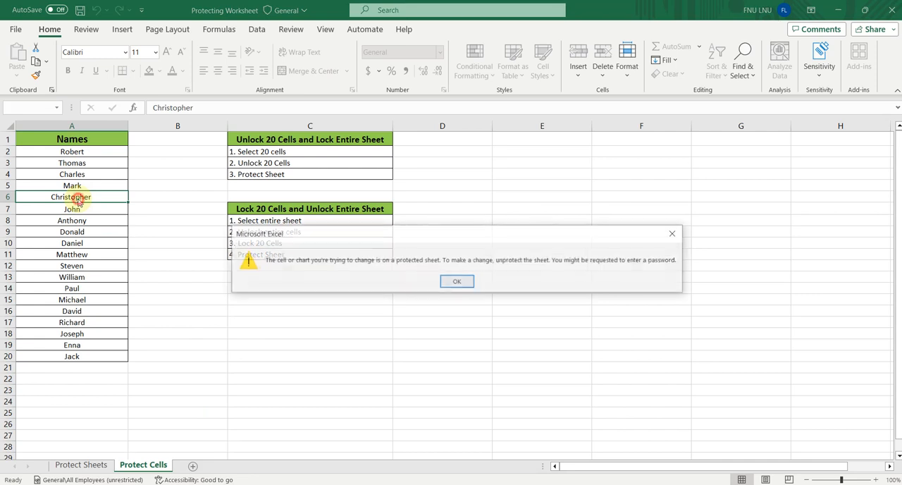
click(456, 281)
double_click(62, 231)
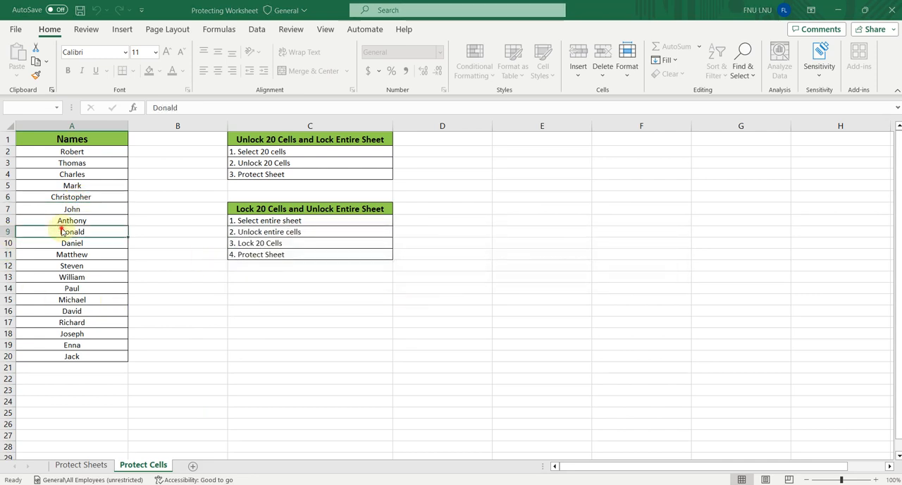
click(455, 281)
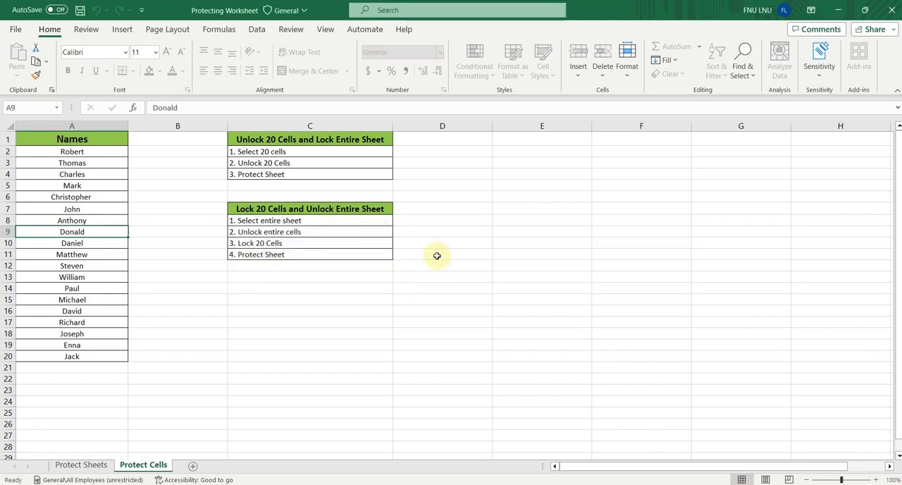
- Enter the sample text "dskfndskln ds fdskjfdskl dsd d dfsd" in blank cell D6 to test editing outside the locked range
click(439, 200)
double_click(441, 196)
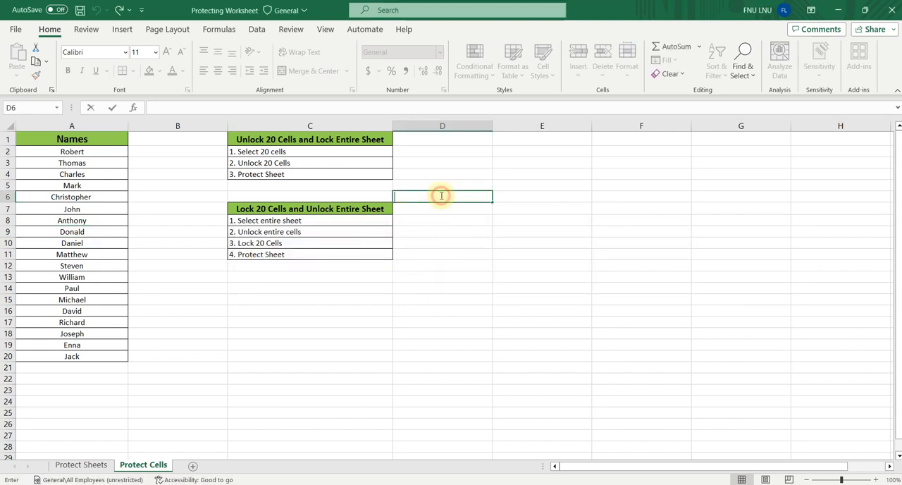
text(dskfndskln )
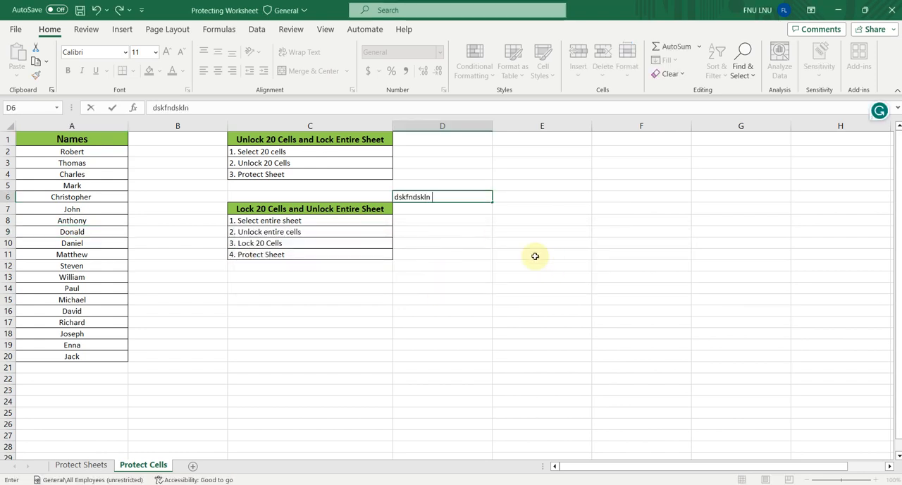
text(ds fdskjfdskl dsd d)
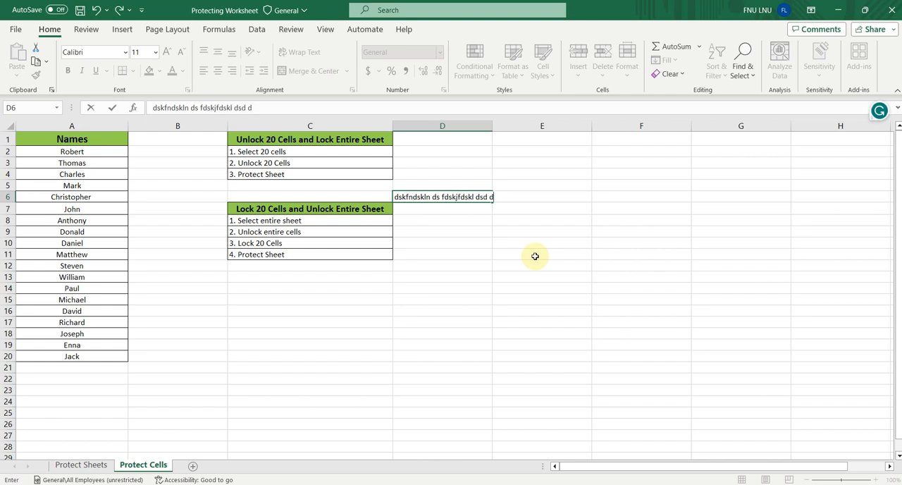
text( dfsd)
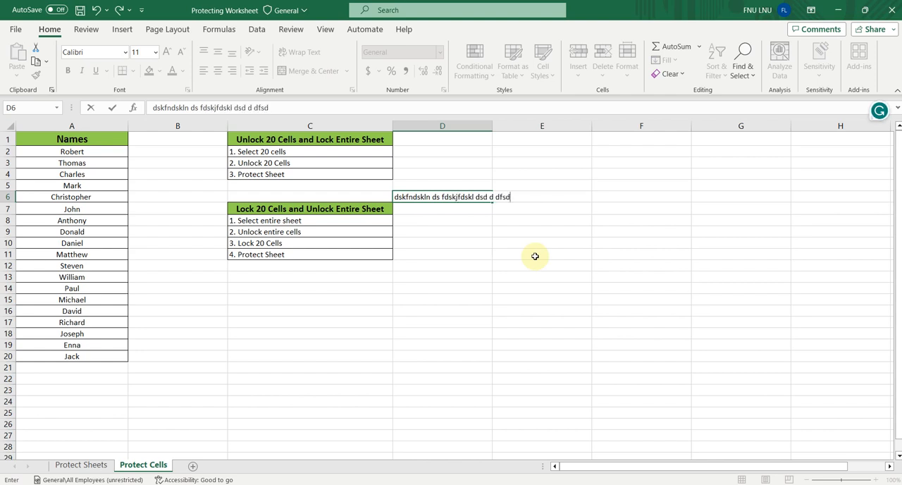